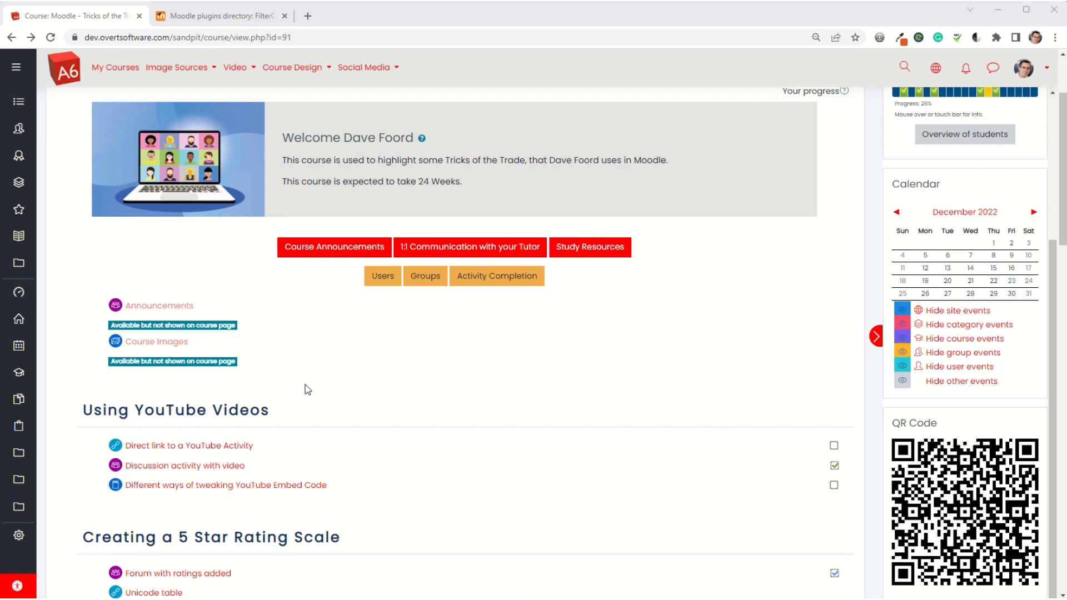
Leave the FilterCodes plugin page, turn course editing on, and delete the existing QR Code block
left_click(195, 19)
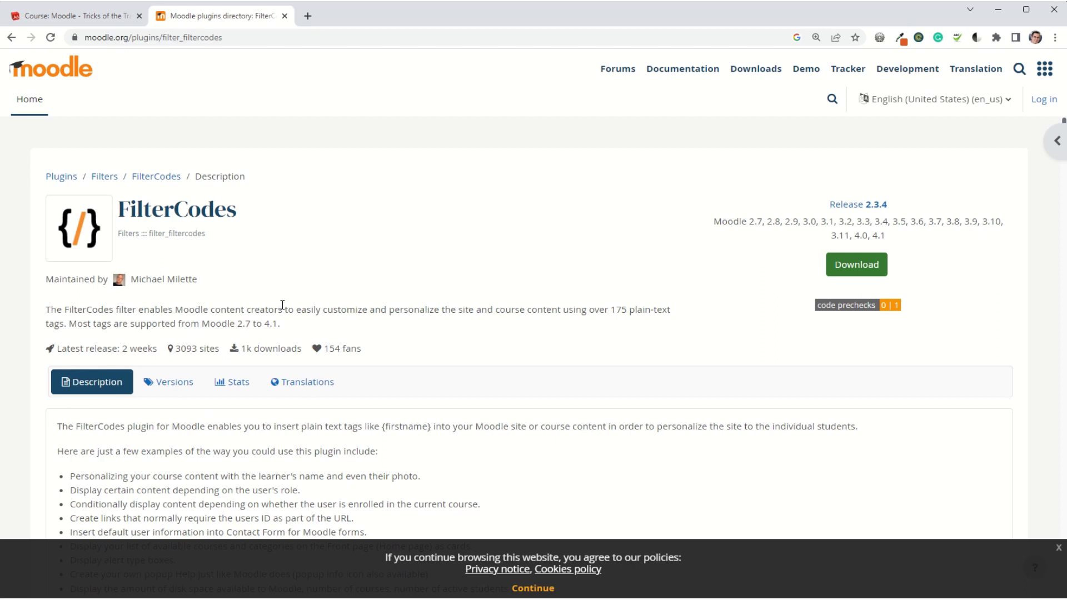
left_click(55, 17)
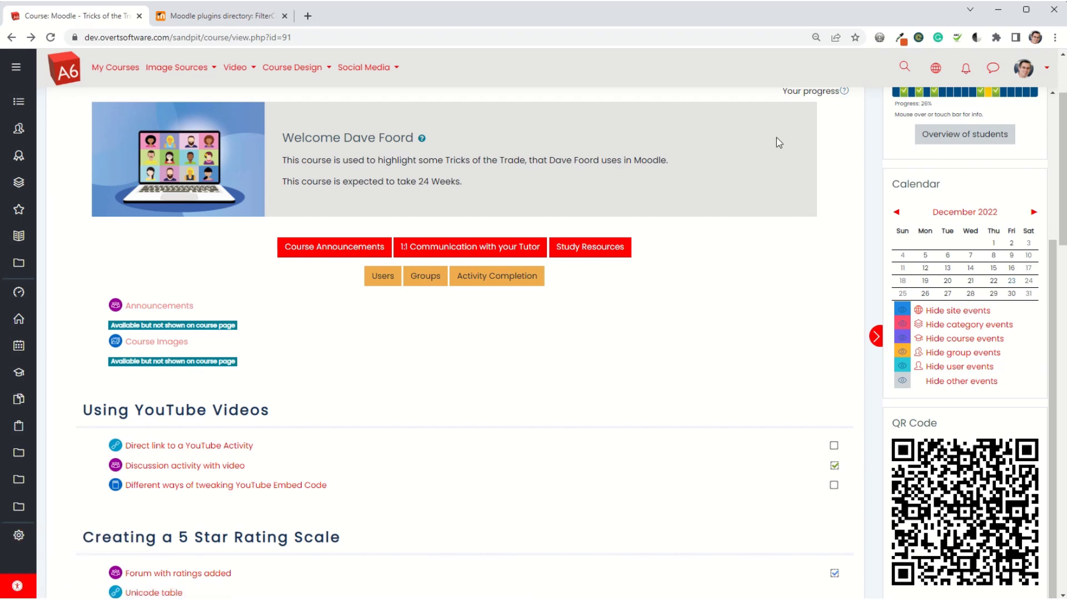
scroll(808, 163, "up", 2)
left_click(817, 151)
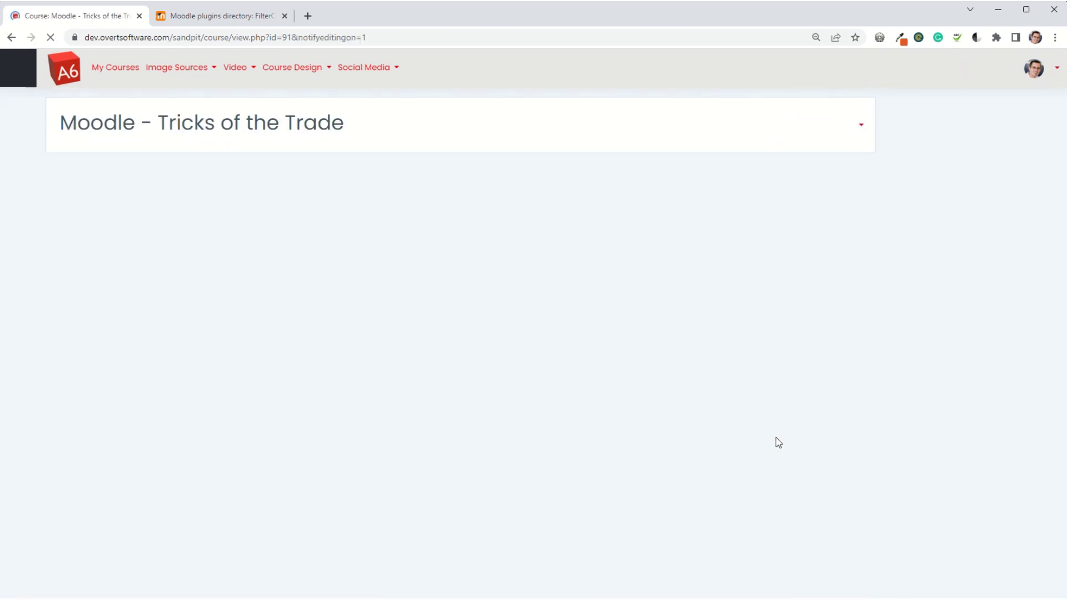
scroll(925, 446, "down", 5)
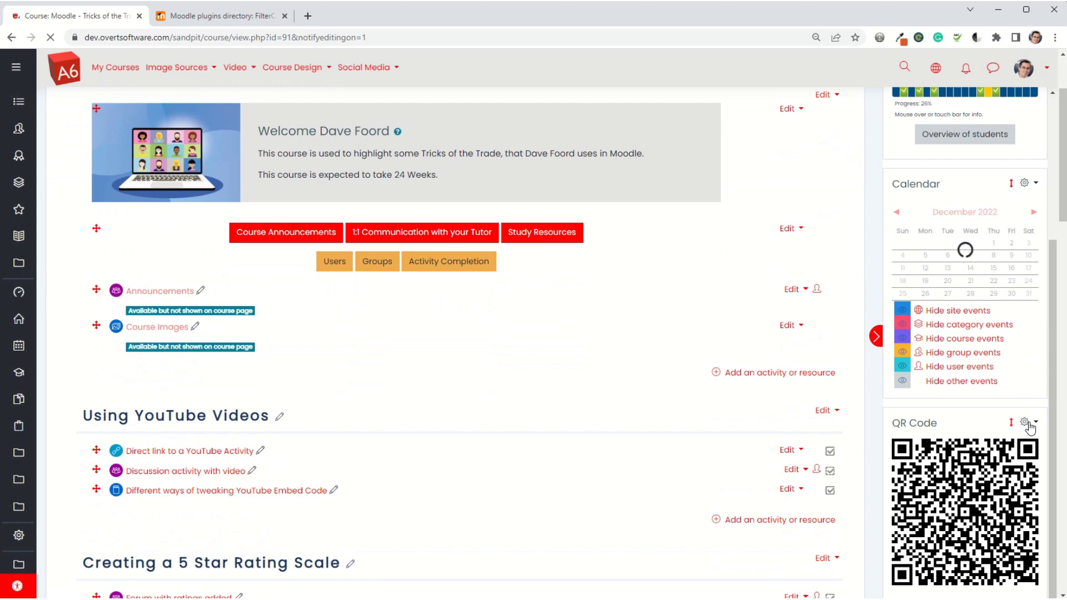
left_click(1028, 424)
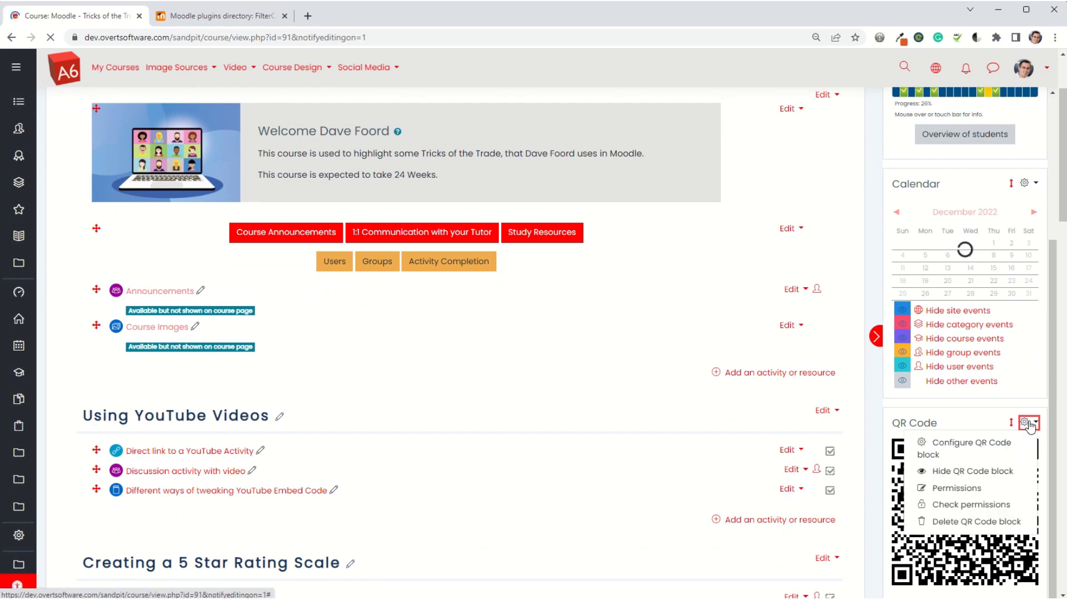
left_click(970, 522)
left_click(739, 391)
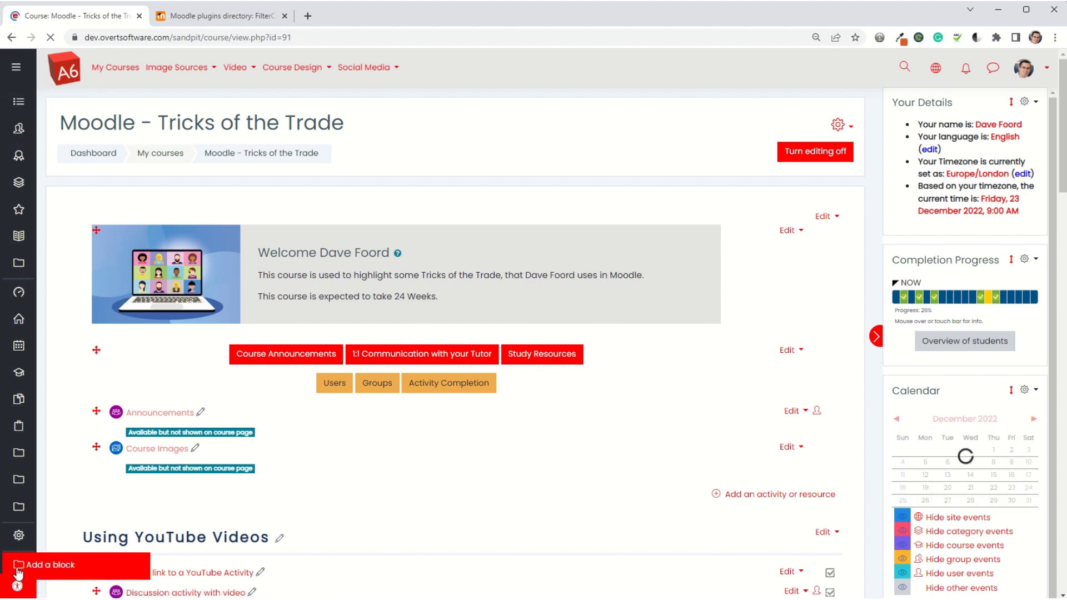
Add a new HTML block to the course sidebar
left_click(18, 569)
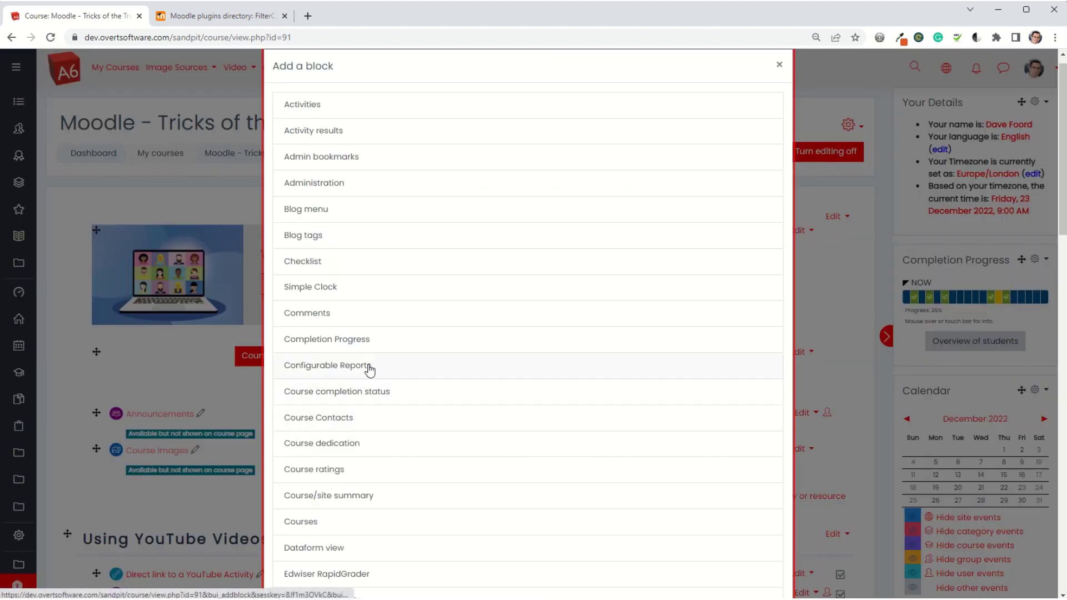
scroll(369, 367, "down", 2)
scroll(355, 439, "down", 4)
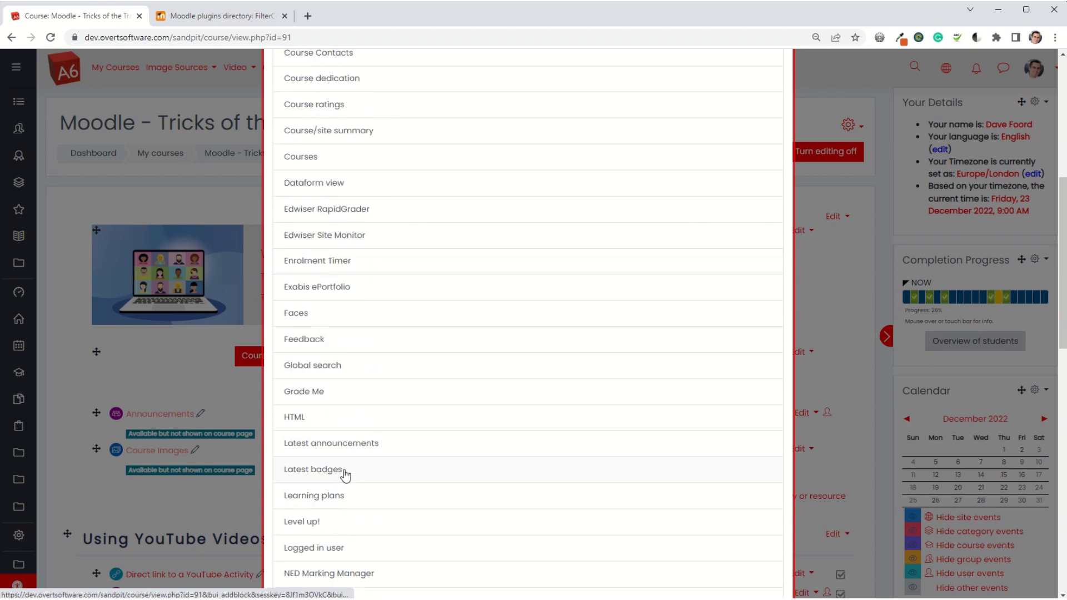
left_click(298, 421)
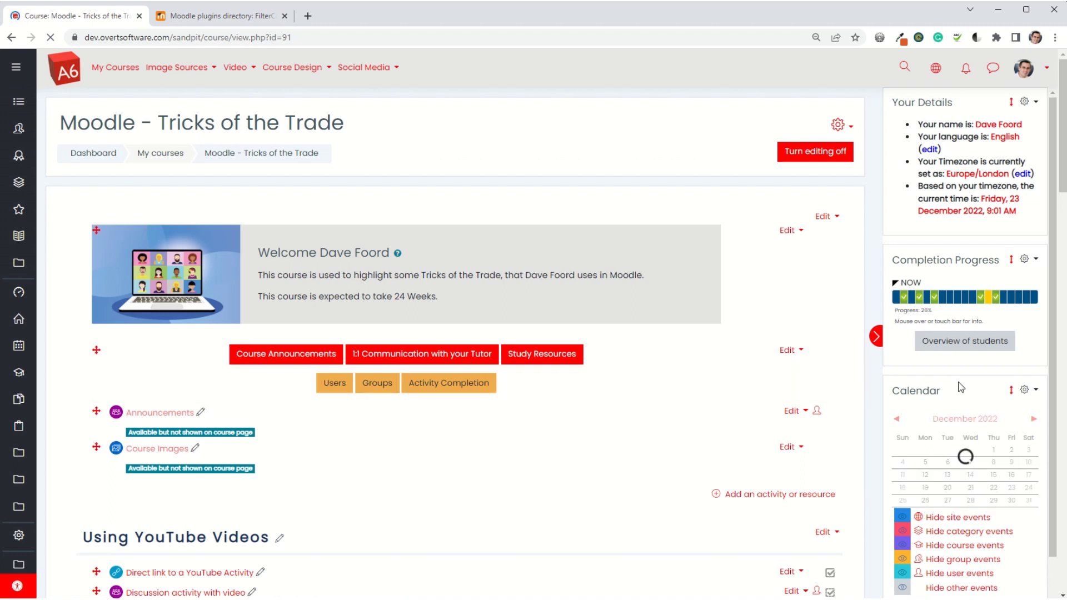
scroll(956, 500, "down", 1)
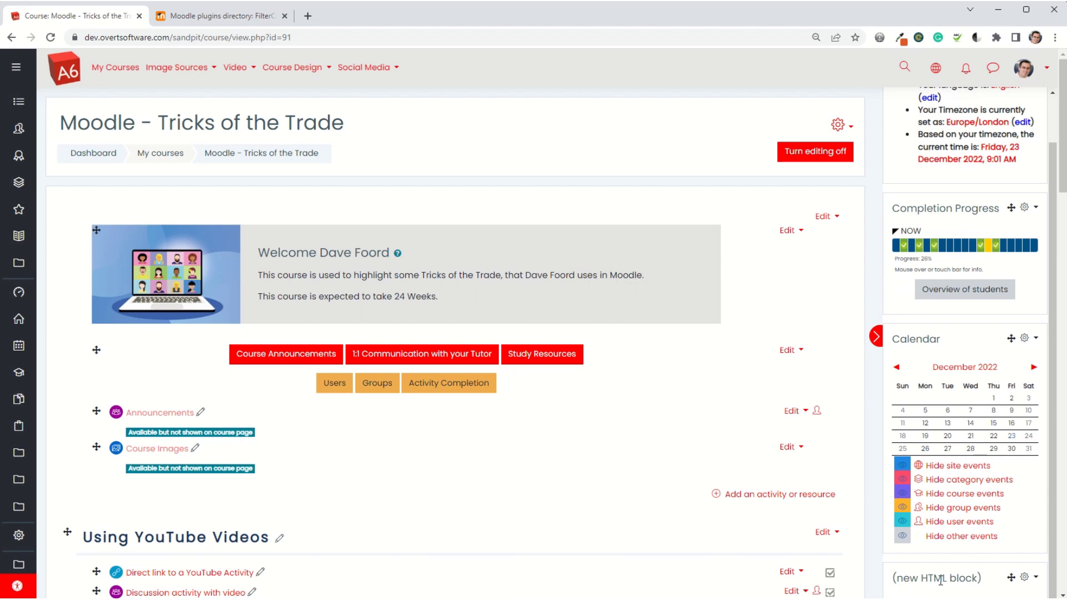
left_click(1024, 582)
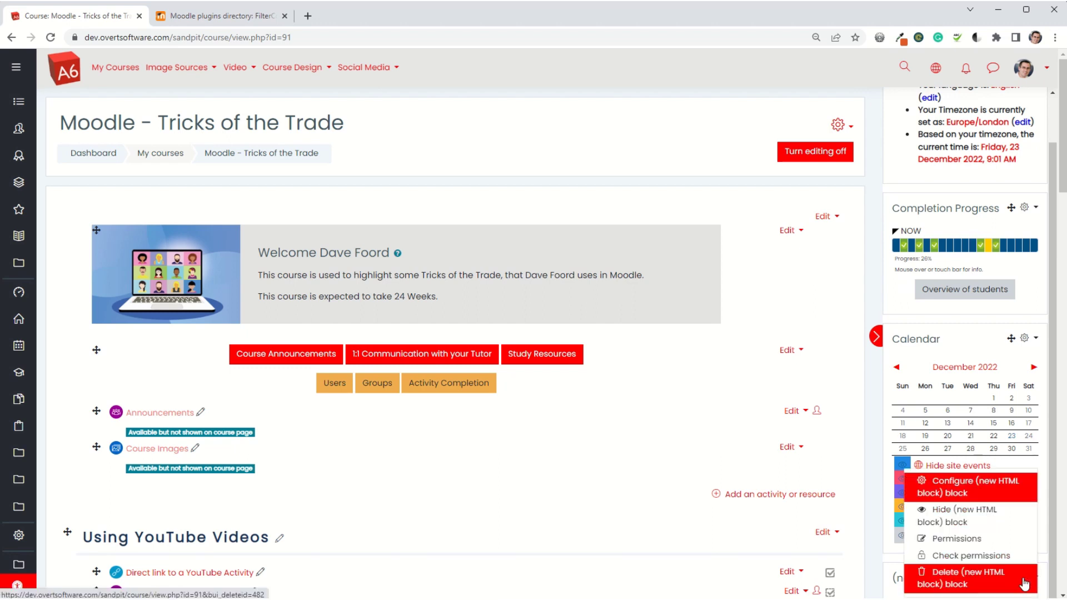
Configure the HTML block with title 'QR Code' and content {thisurl}, then save
left_click(953, 490)
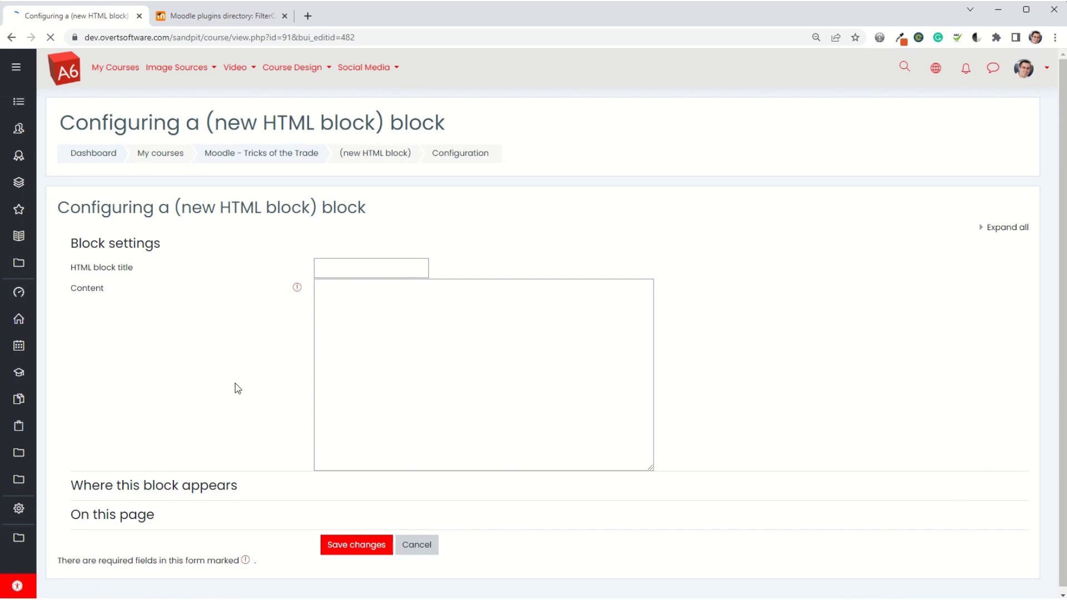
left_click(360, 267)
type("Q")
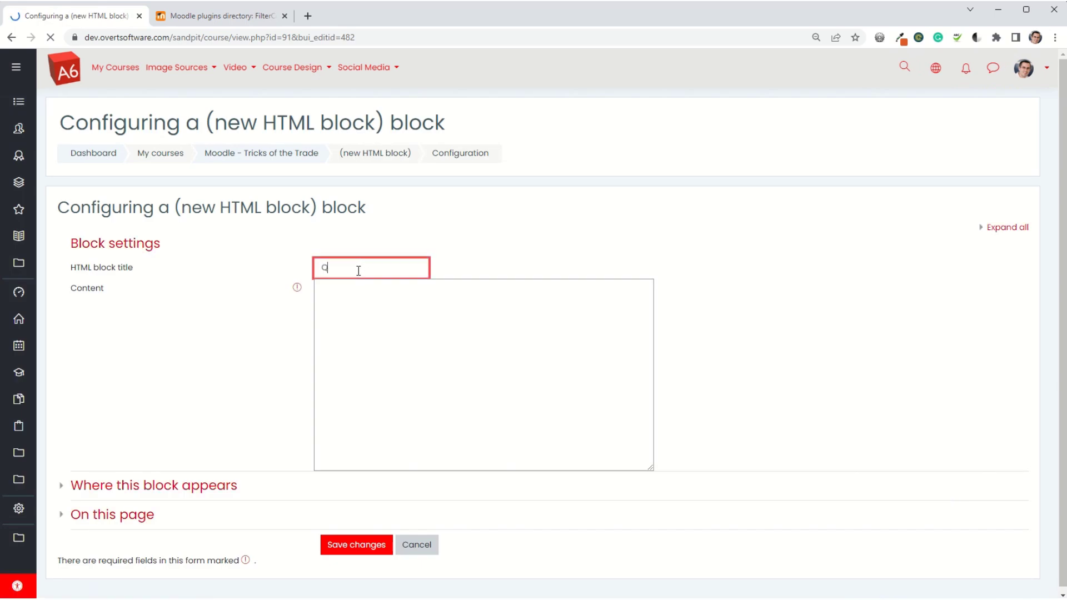
type("R Code")
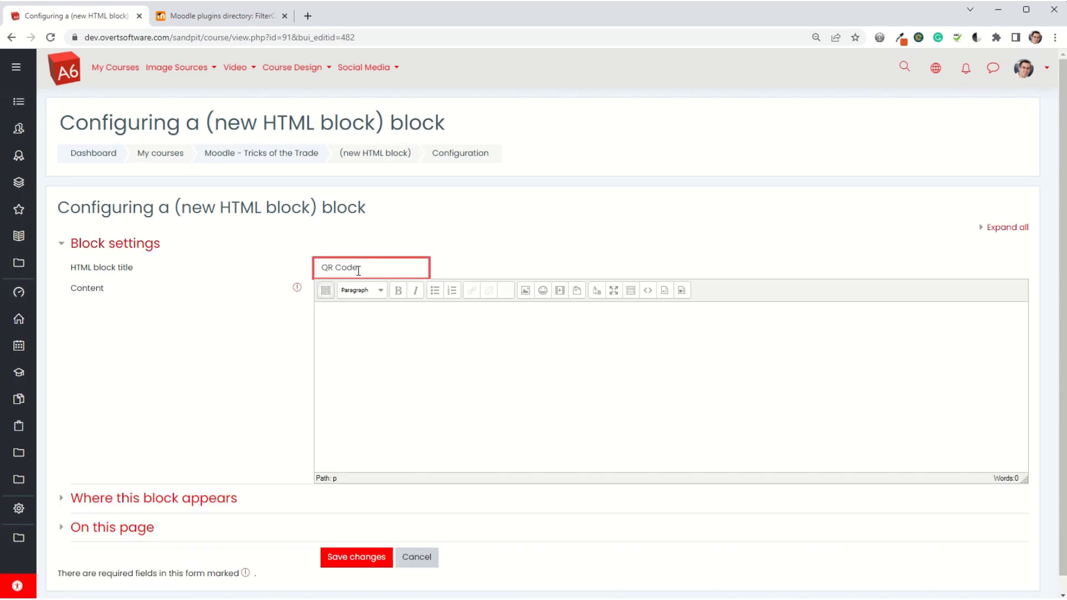
left_click(359, 322)
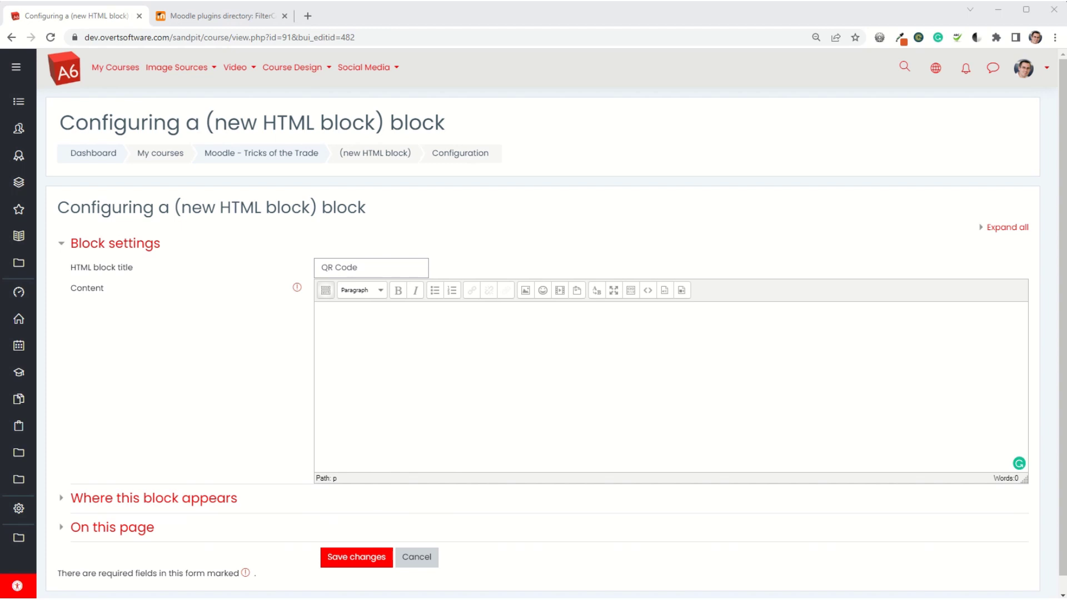
left_click(400, 334)
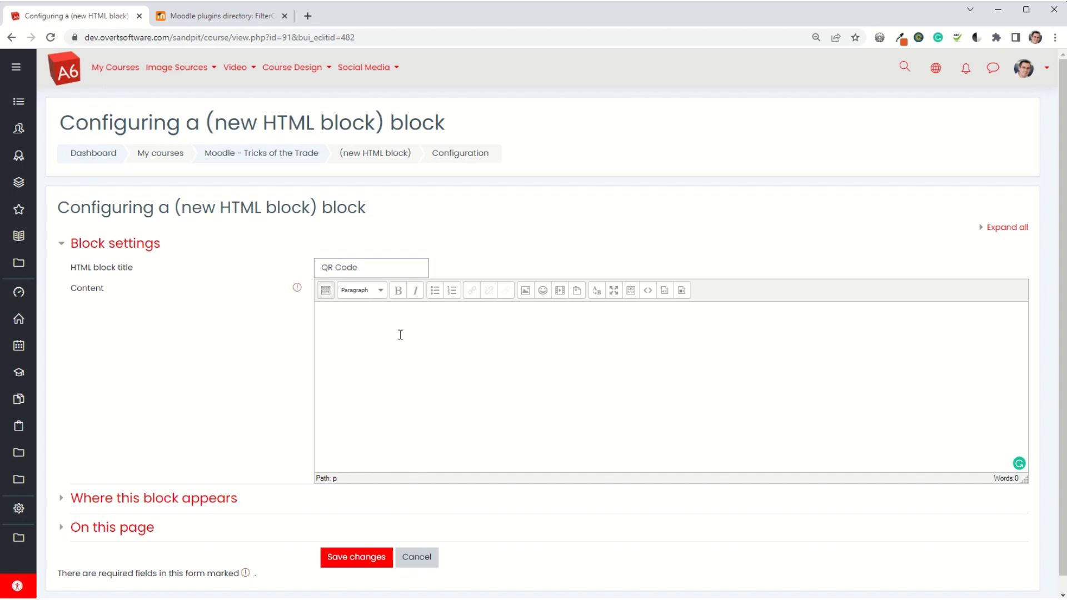
type("{thisurl}")
left_click(360, 558)
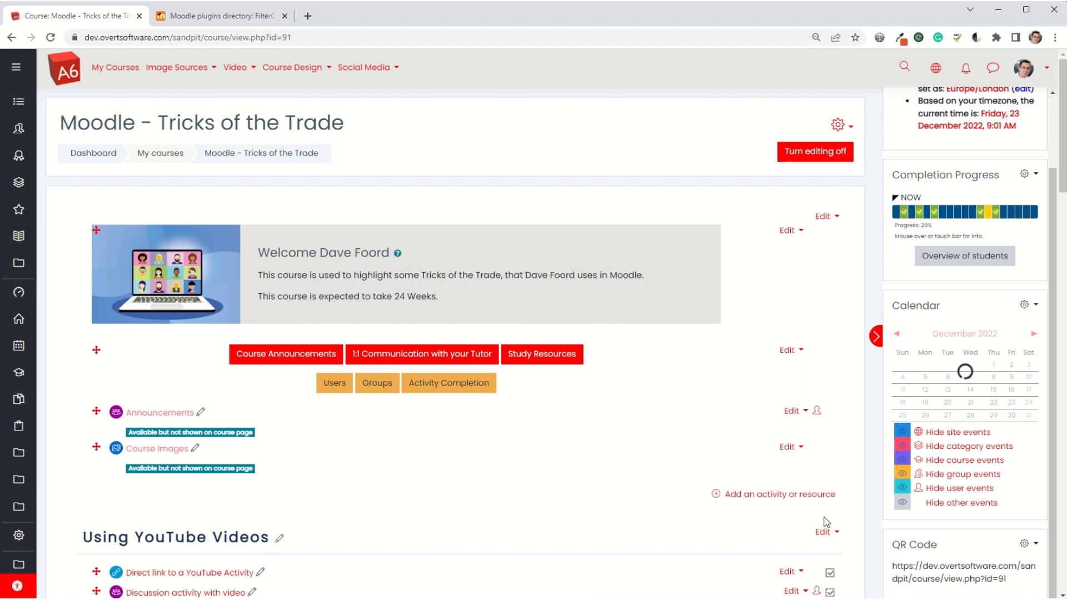
Compare the block's displayed URL with the address bar, visiting Announcements and coming back
left_click(321, 37)
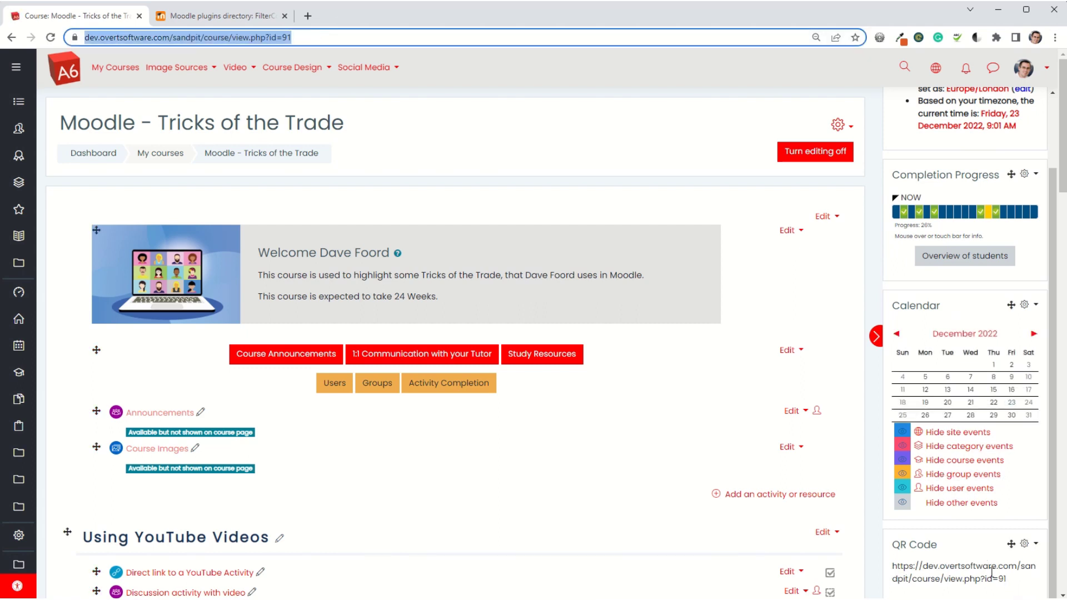
left_click(151, 412)
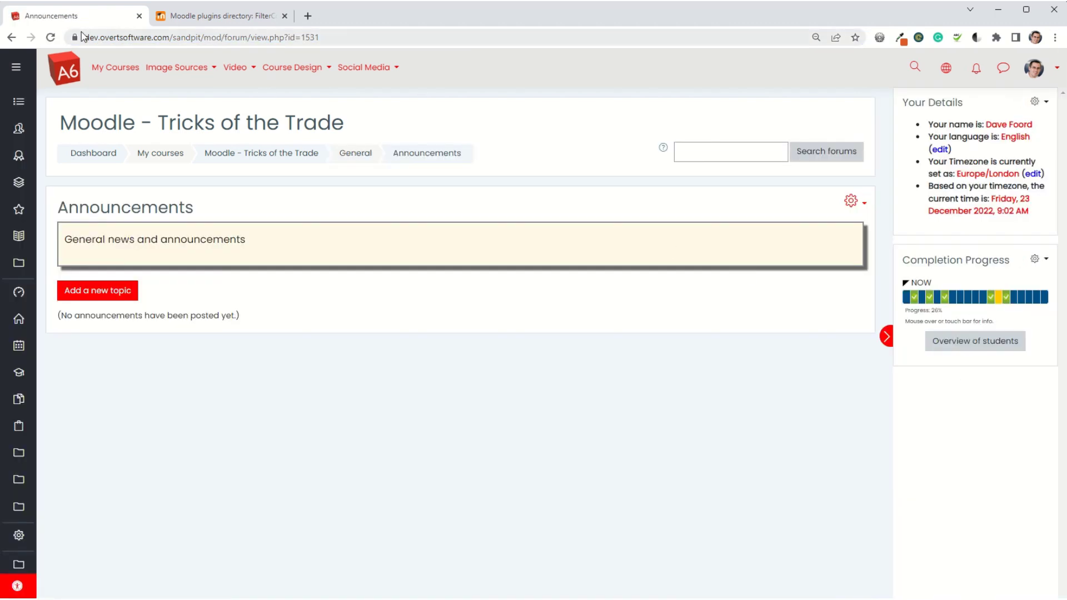
left_click(11, 37)
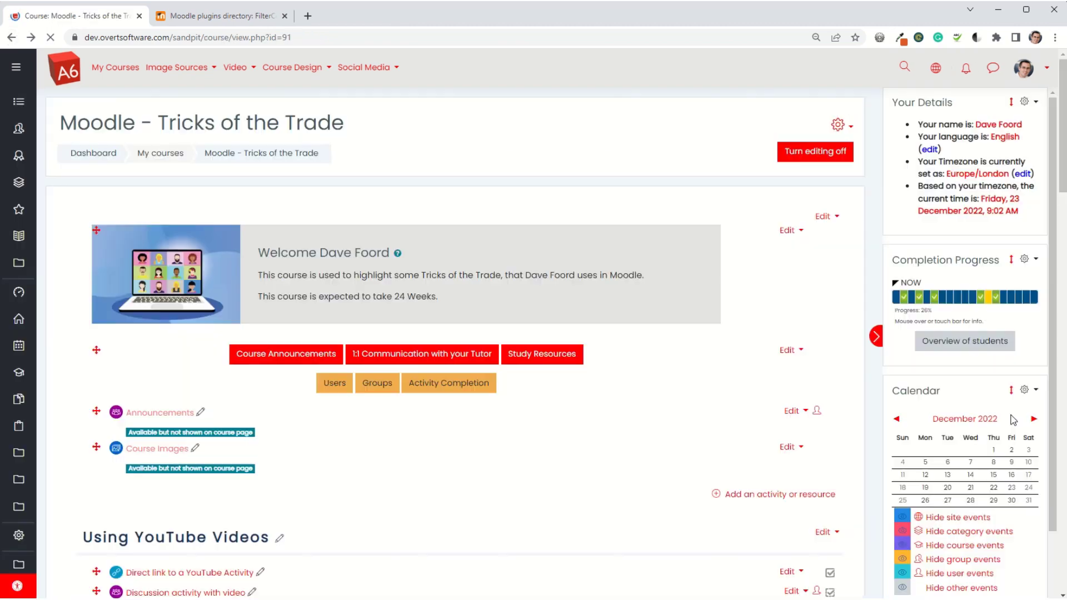
scroll(981, 496, "down", 1)
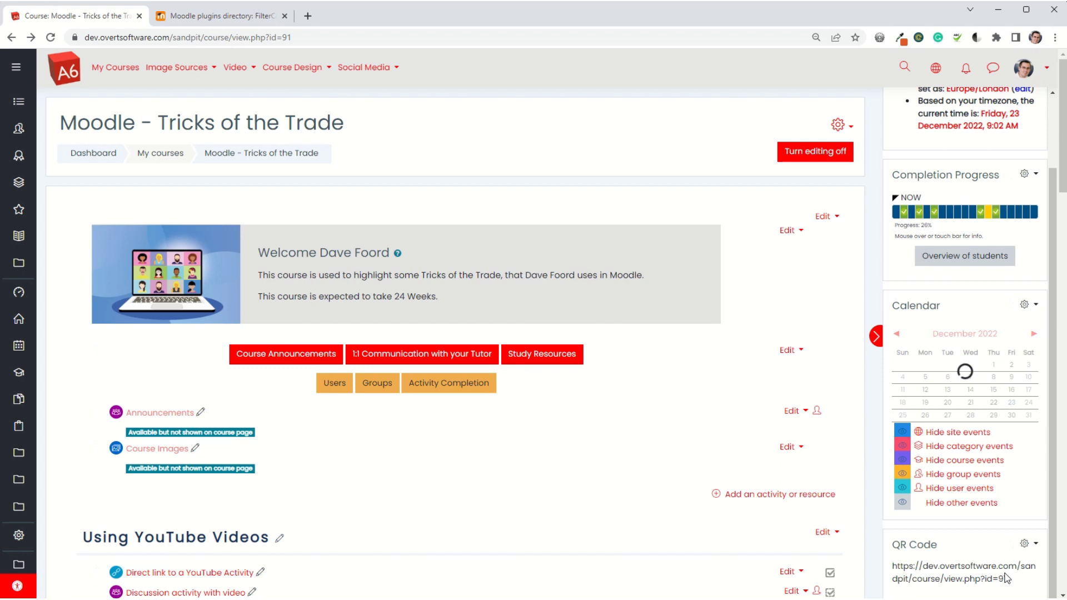
left_click(1025, 546)
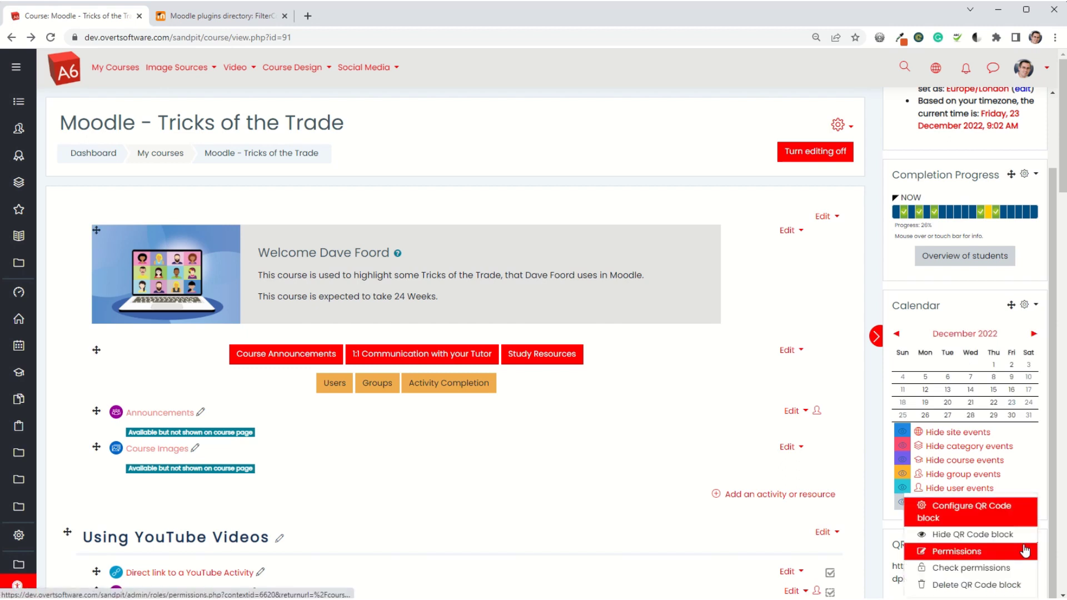
Replace the block's {thisurl} content with {qrcode}{thisurl}{/qrcode} and save
left_click(959, 508)
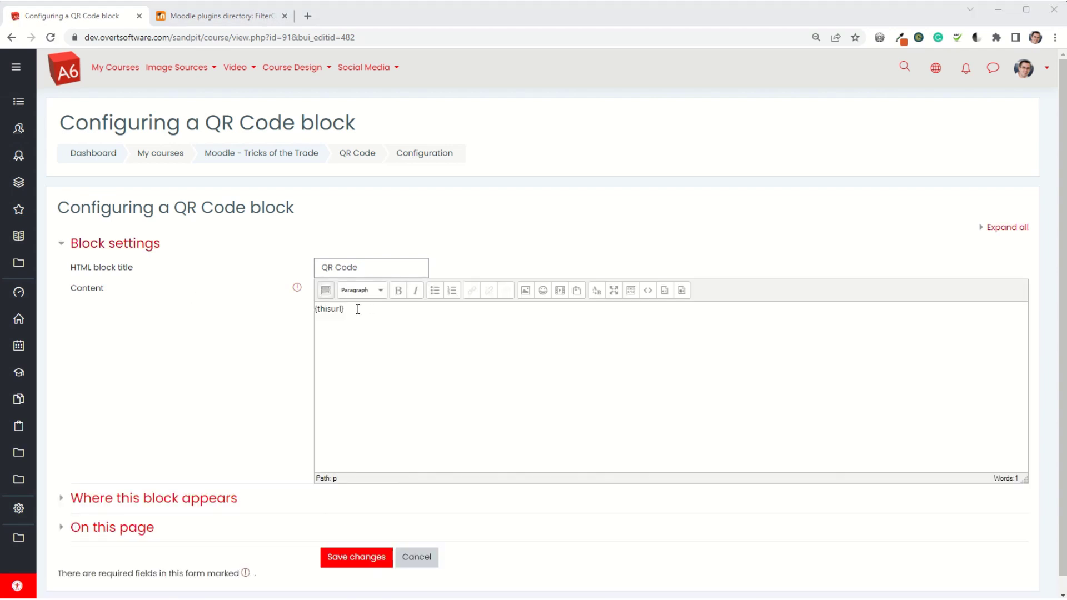
left_click_drag(358, 309, 279, 309)
type("{qrcode}{thisurl}{/qrcode}")
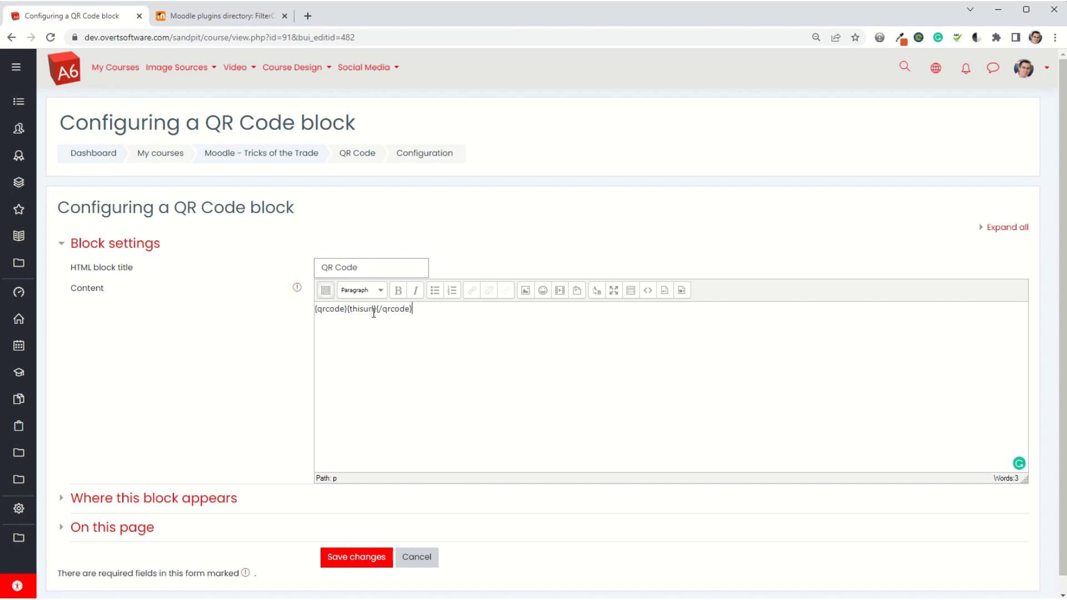
key("ctrl+plus")
key("ctrl+plus")
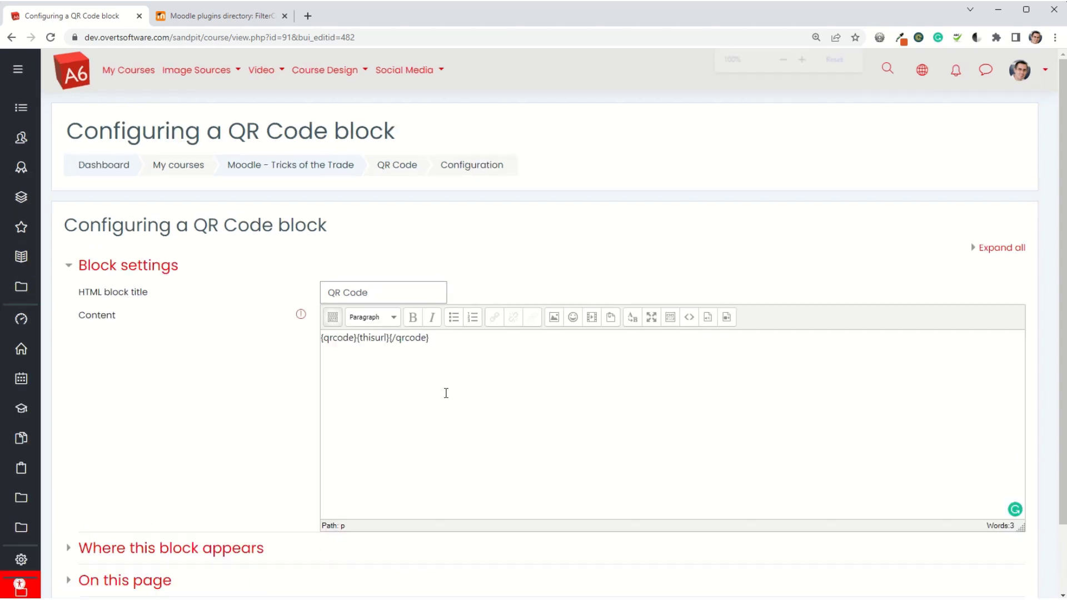
scroll(487, 425, "down", 2)
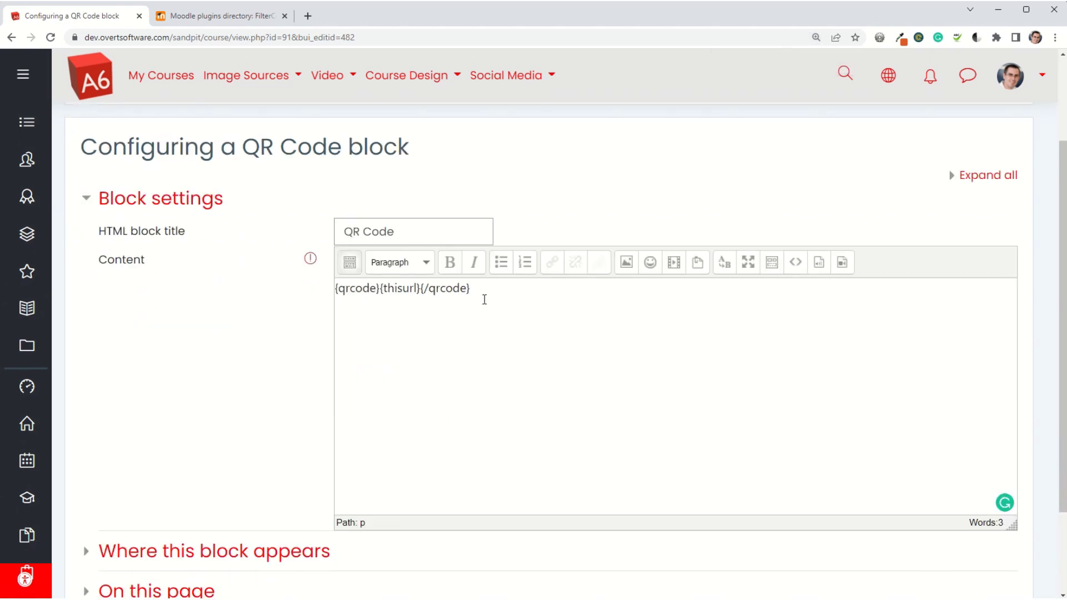
scroll(484, 299, "down", 2)
left_click(399, 518)
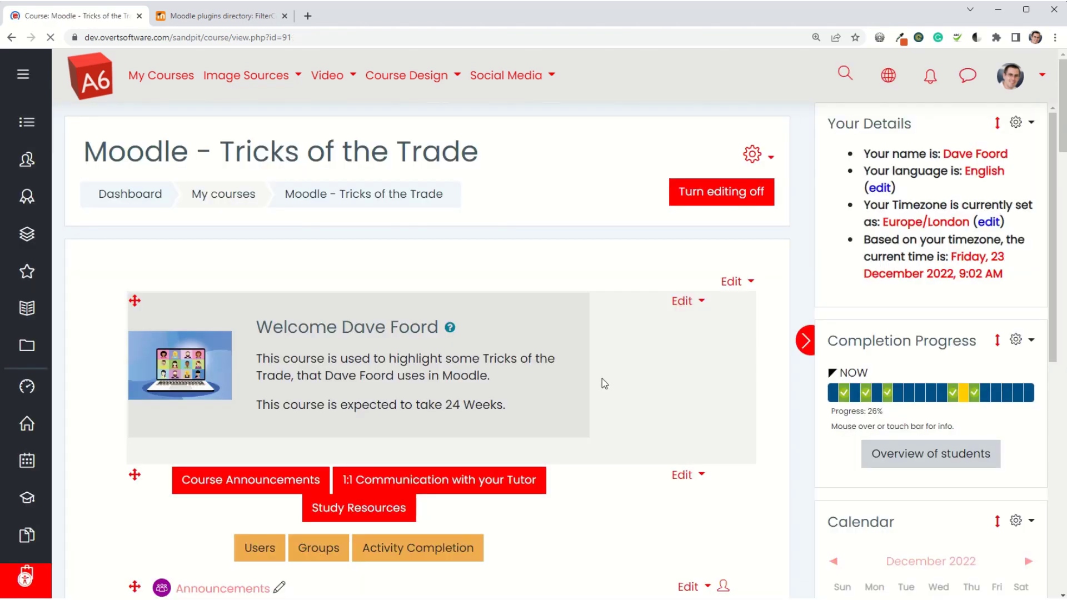
Set the QR Code block's 'Display on page types' to 'Any page' and save
key("ctrl+0")
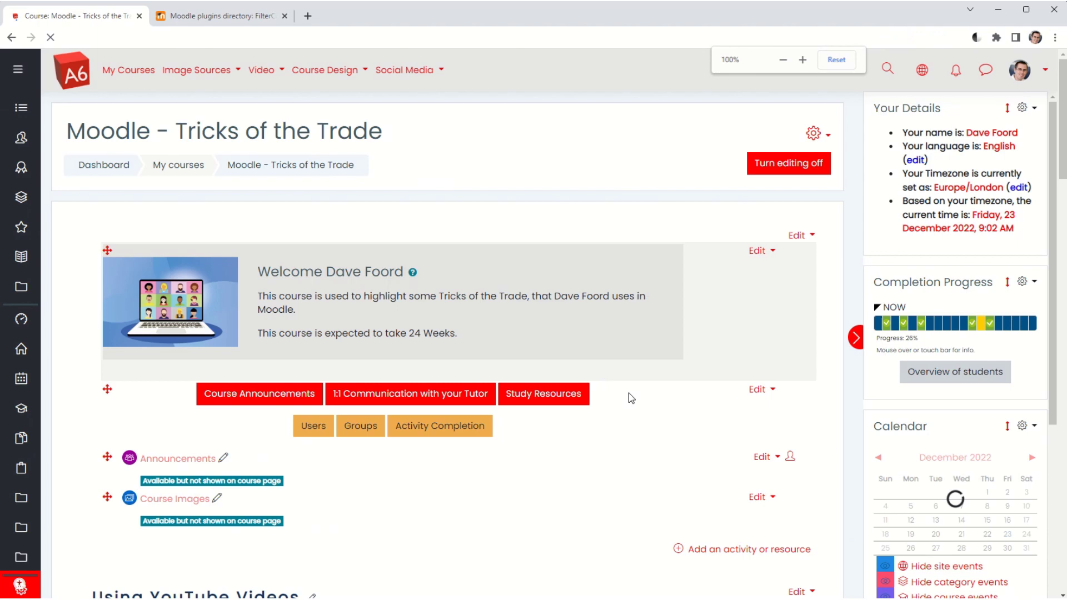
scroll(628, 393, "down", 4)
scroll(943, 500, "down", 5)
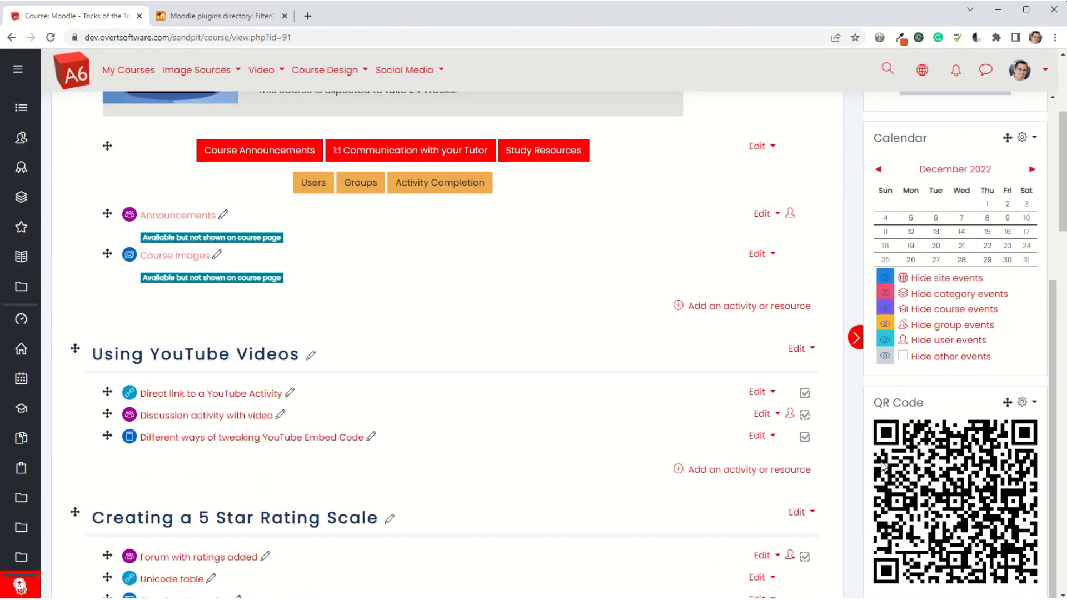
left_click(1024, 405)
left_click(937, 433)
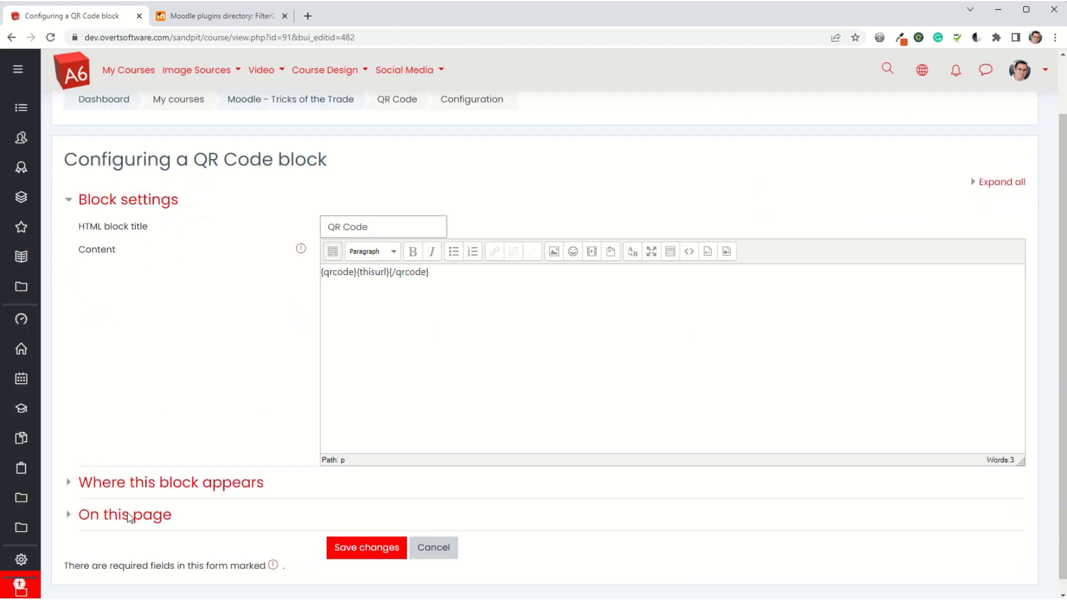
left_click(111, 484)
scroll(135, 481, "down", 2)
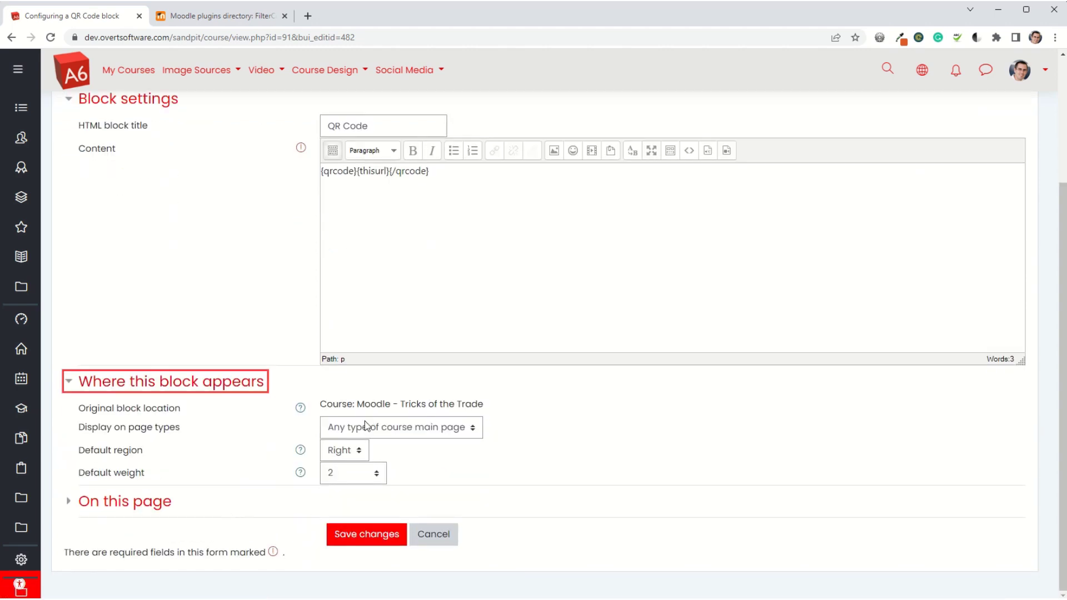
left_click(414, 432)
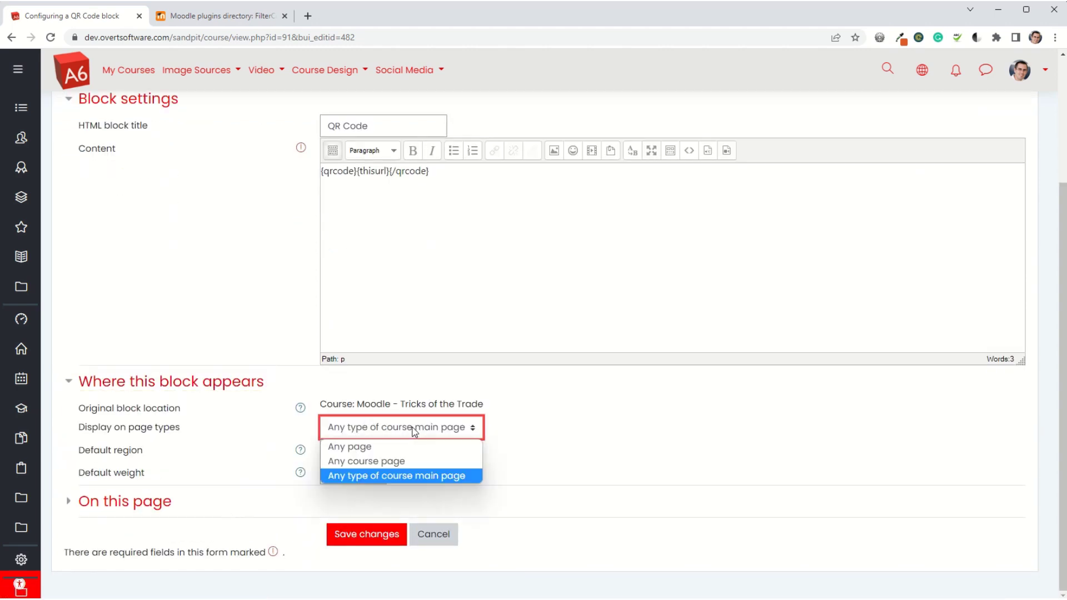
left_click(352, 452)
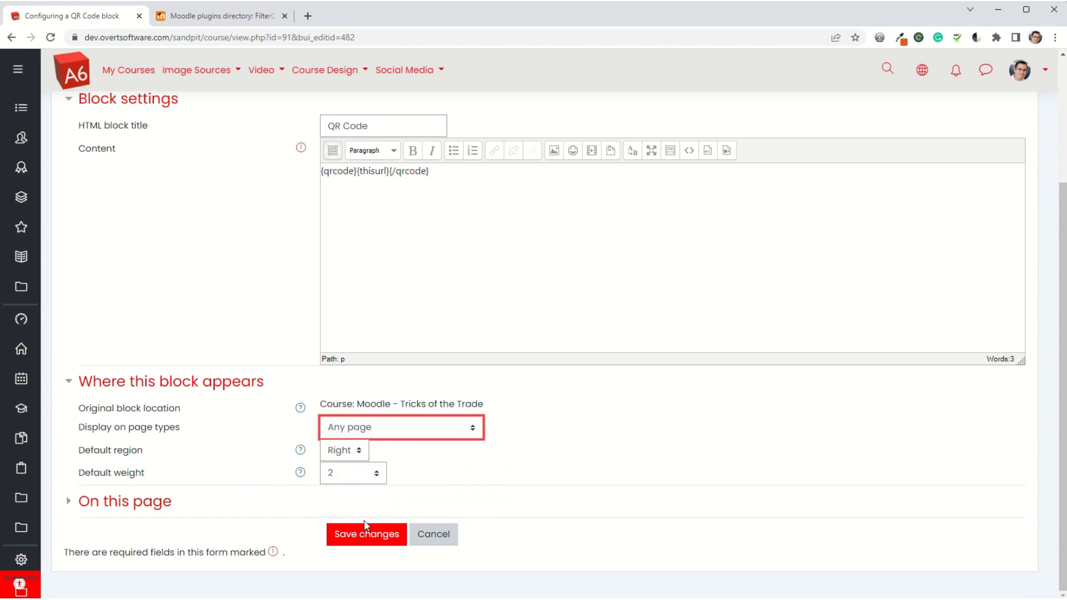
left_click(371, 538)
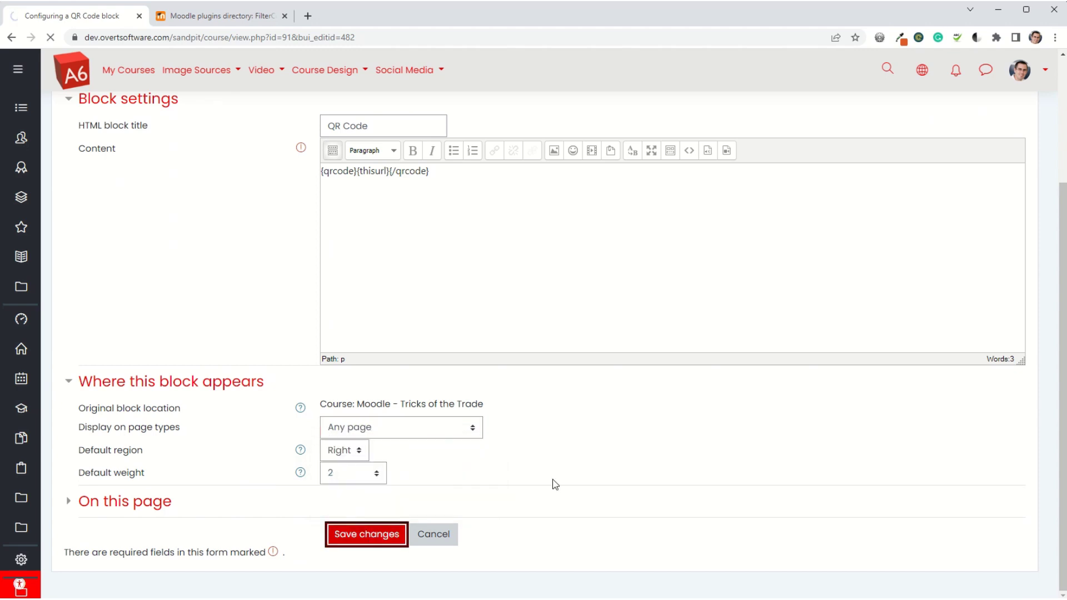
scroll(880, 522, "down", 5)
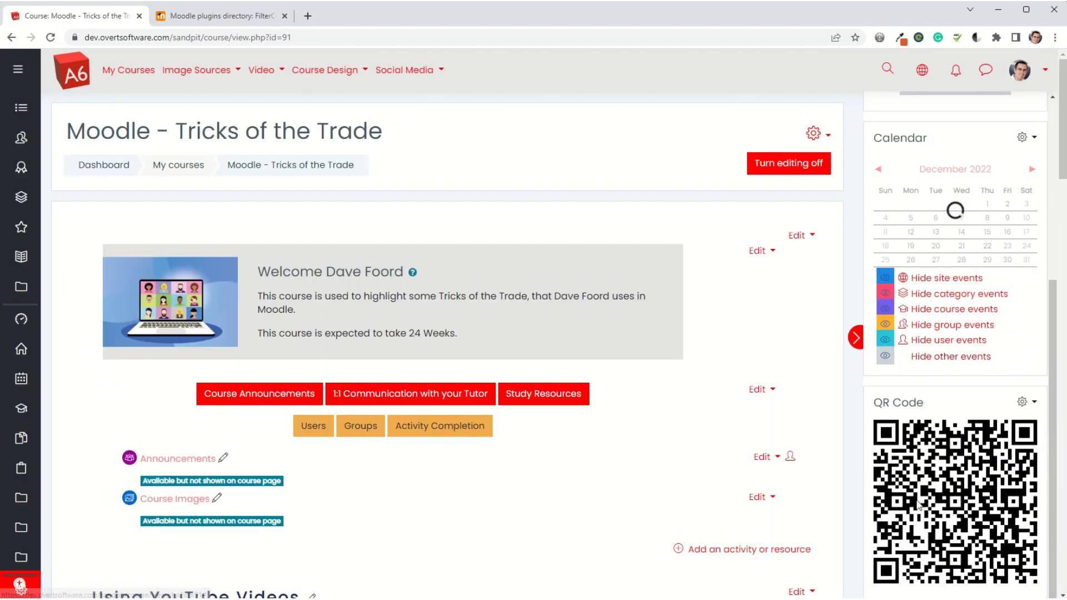
left_click(166, 461)
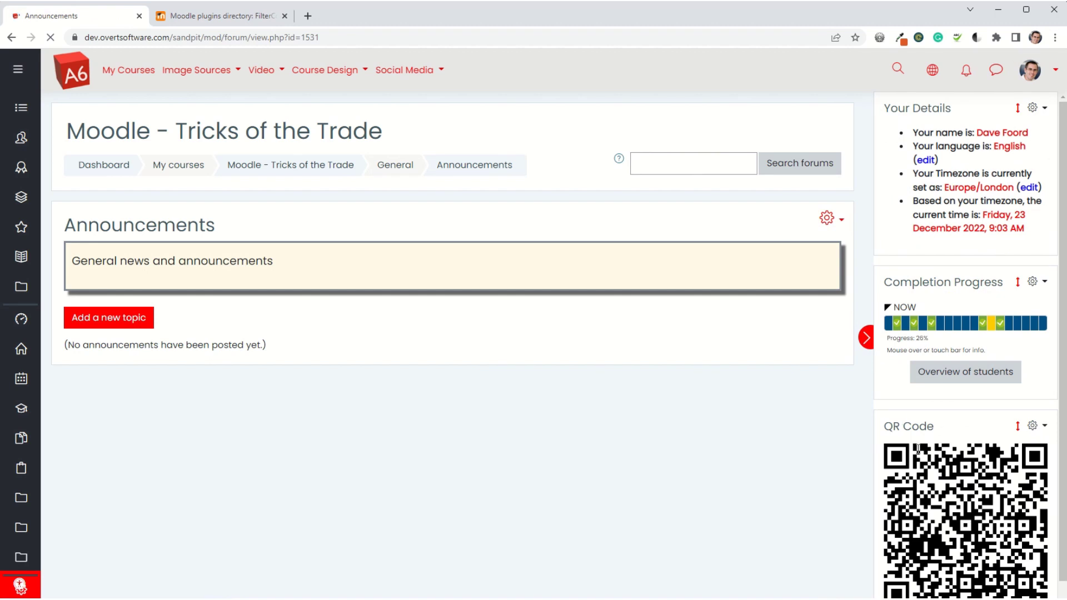
scroll(1046, 541, "down", 1)
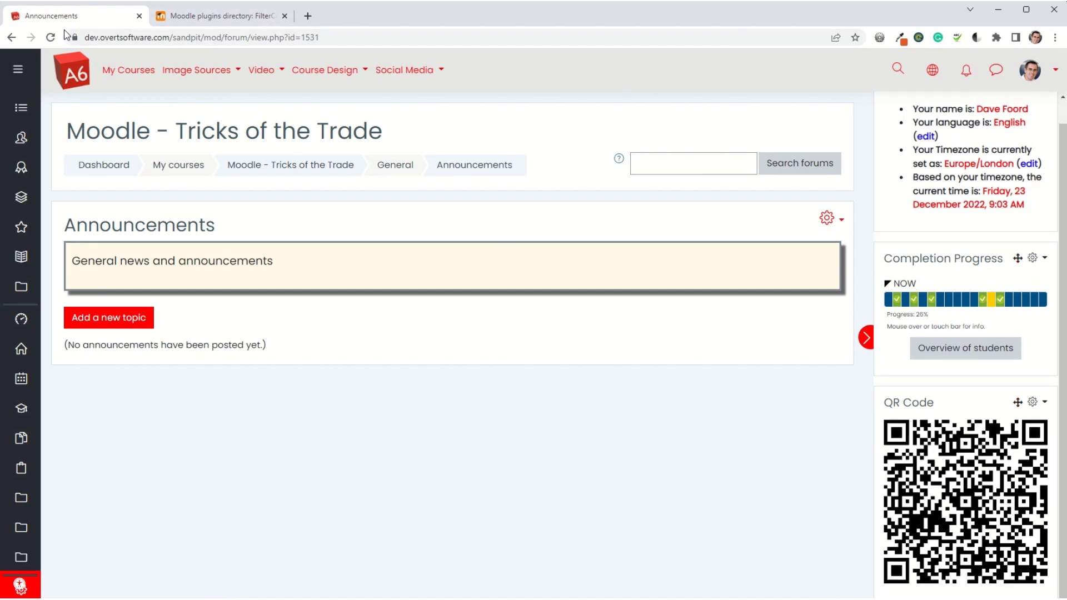
left_click(11, 38)
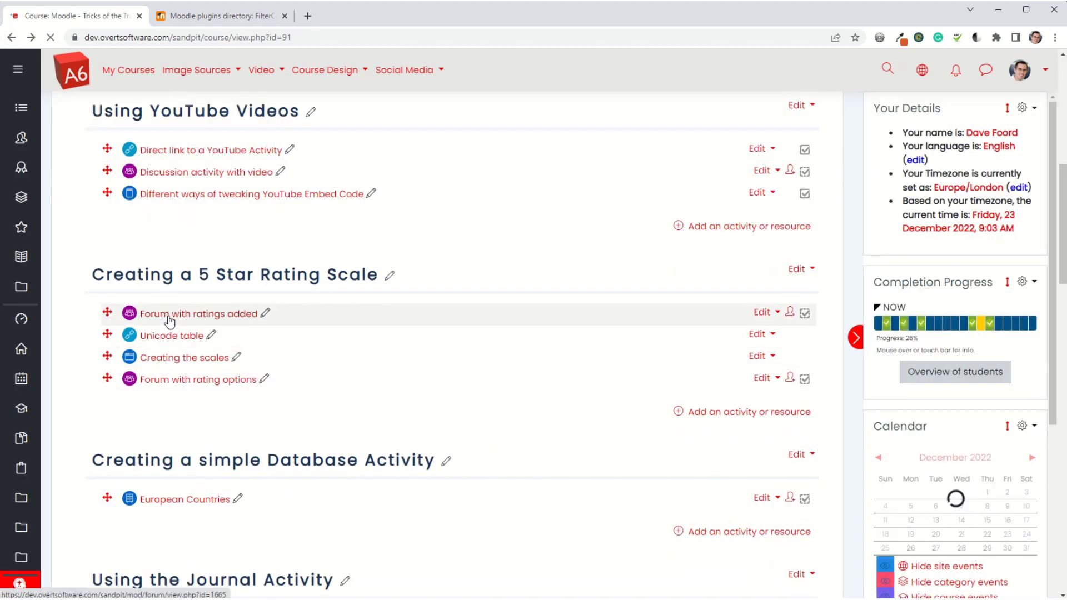
left_click(171, 315)
scroll(958, 472, "down", 1)
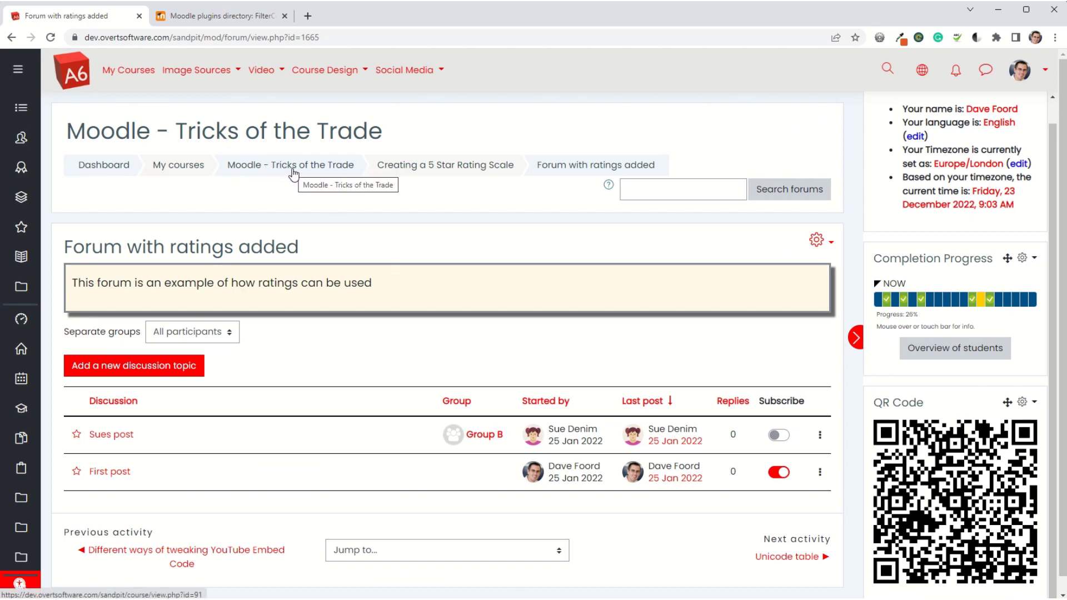
left_click(293, 172)
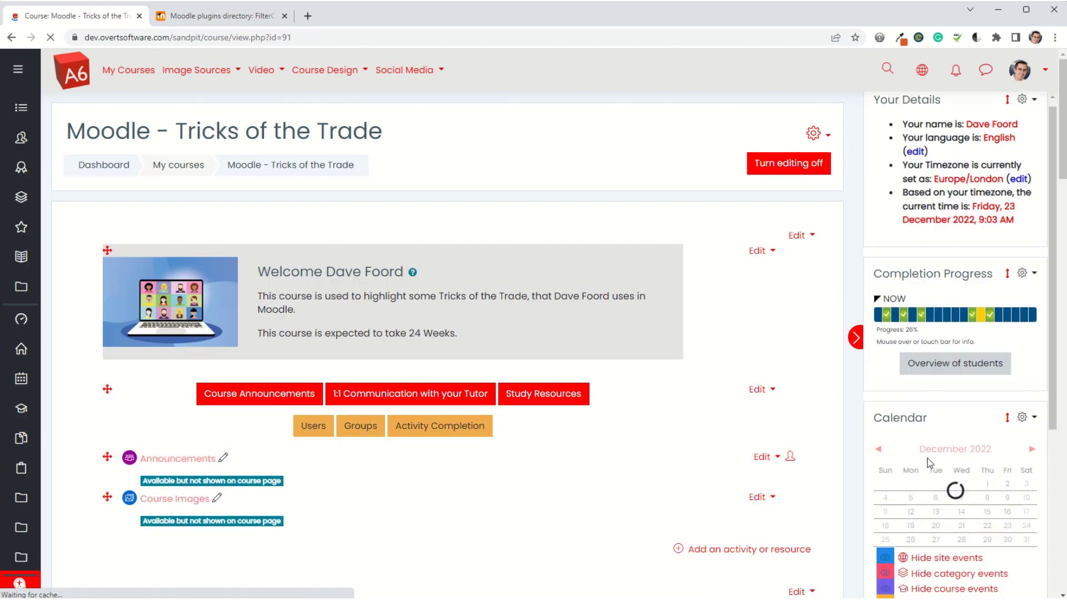
scroll(929, 462, "down", 5)
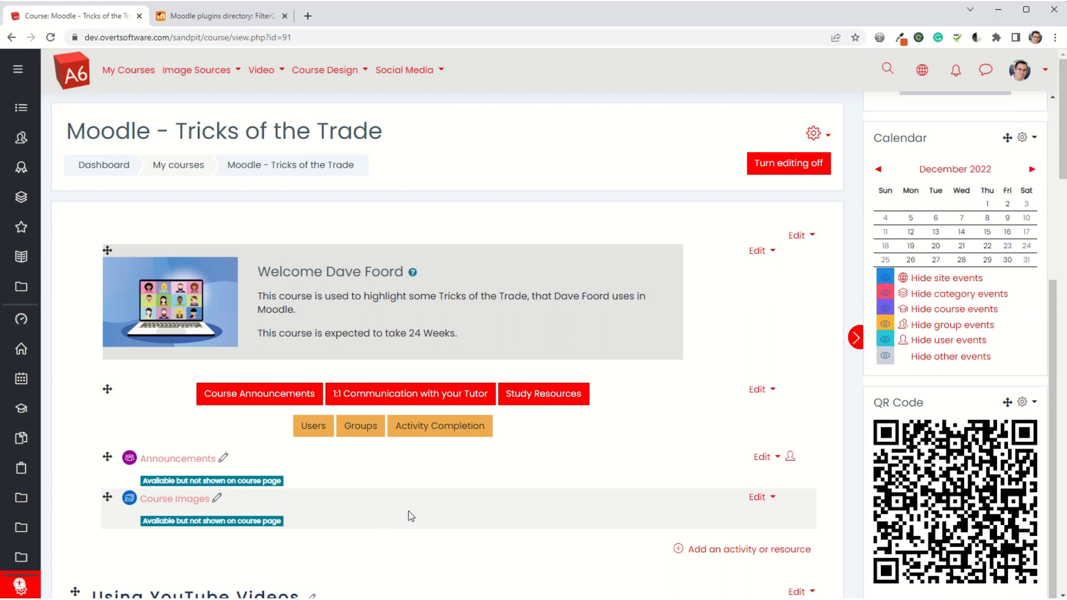
Review which roles can add, edit and view the QR Code block, then return
left_click(1025, 401)
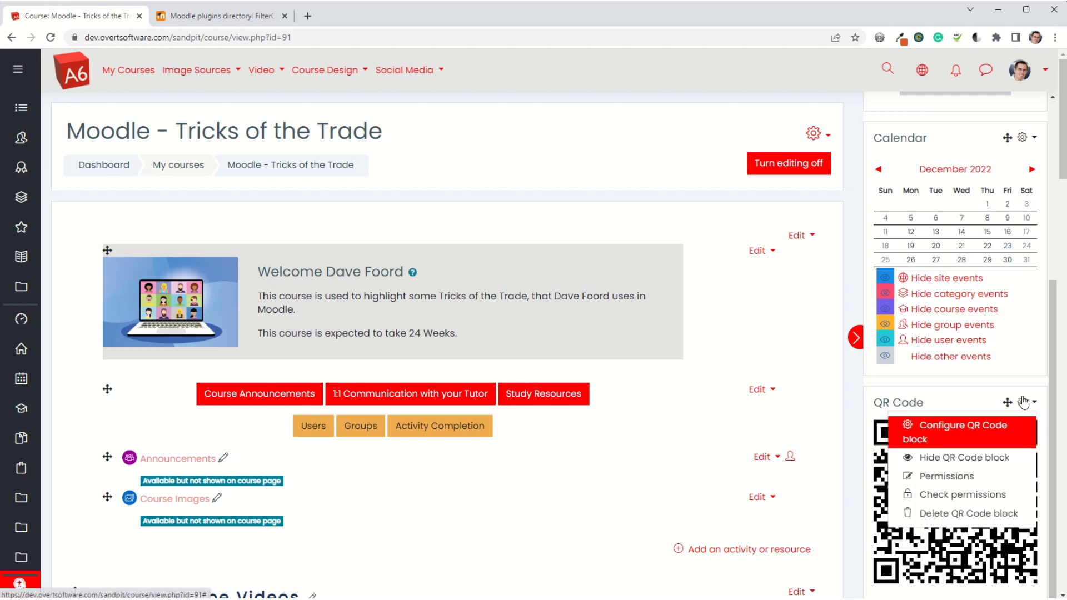
left_click(936, 478)
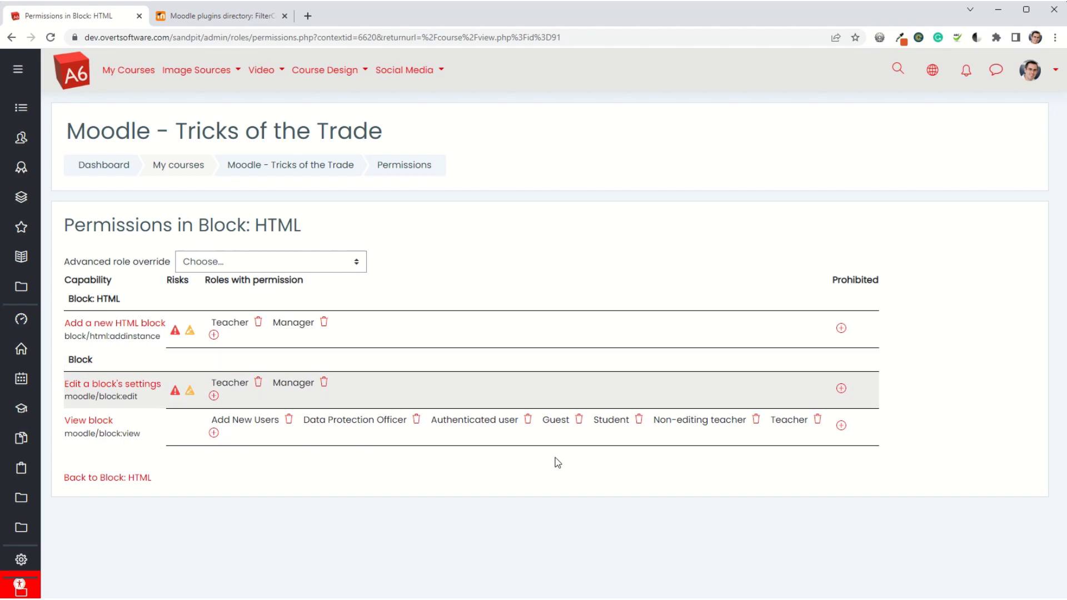
left_click(277, 172)
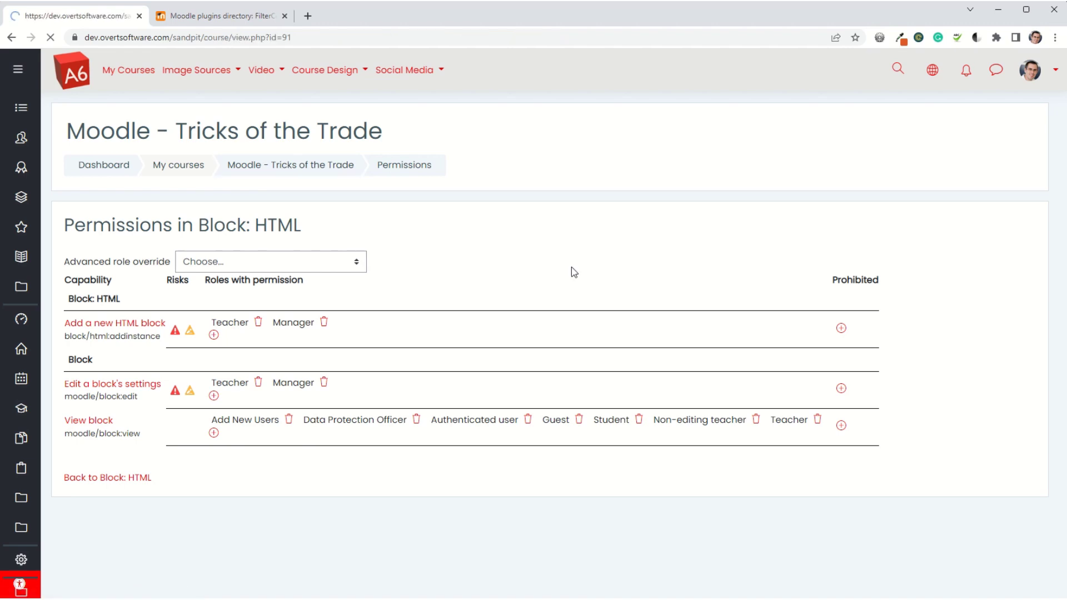
Scroll the course sidebar down to the QR Code block showing its QR image
scroll(837, 454, "down", 4)
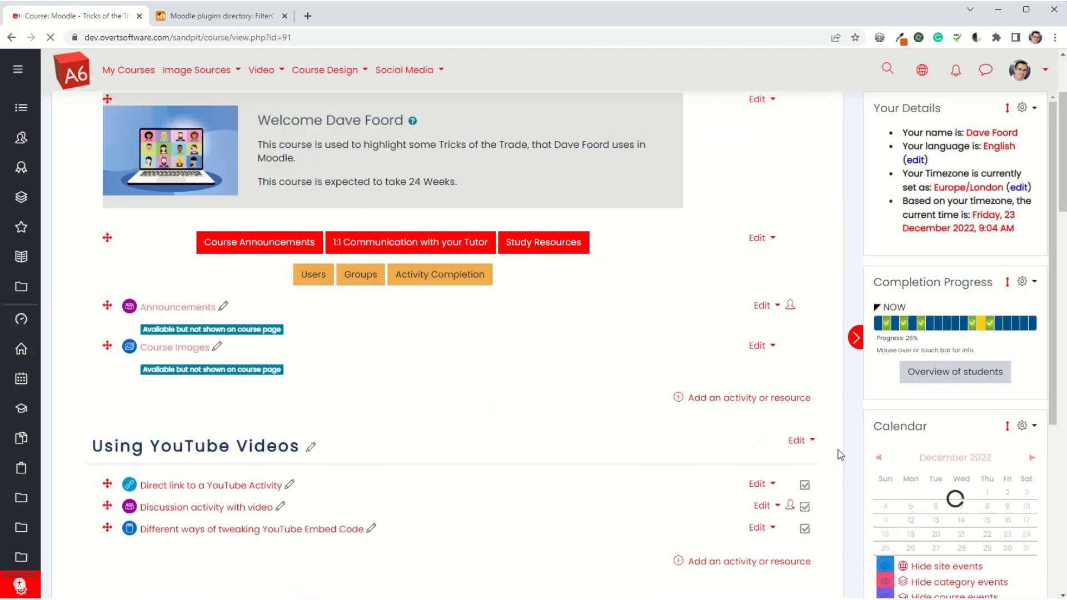
scroll(981, 364, "down", 5)
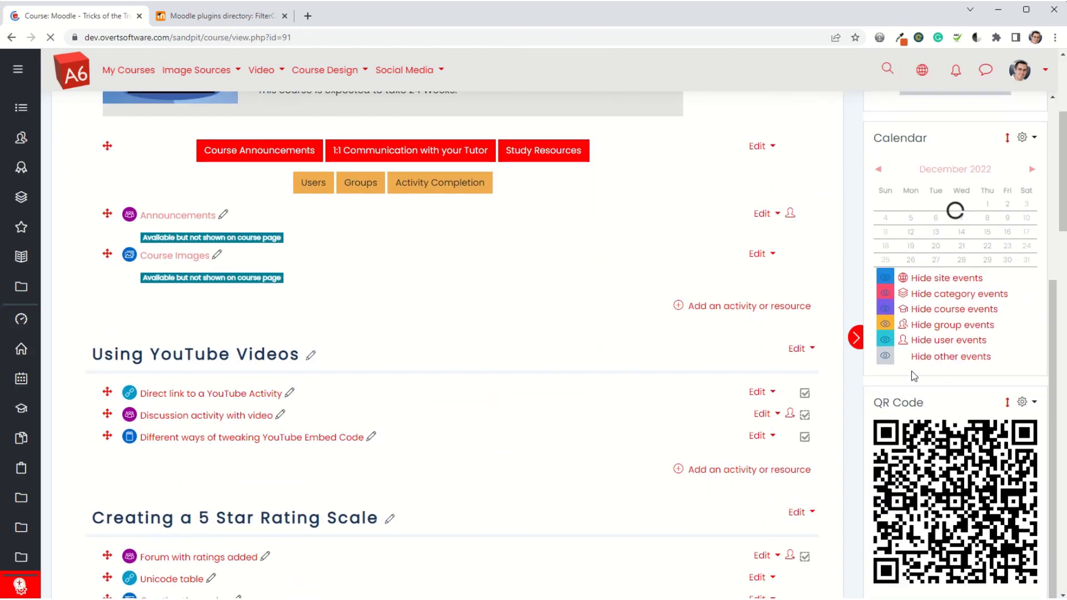